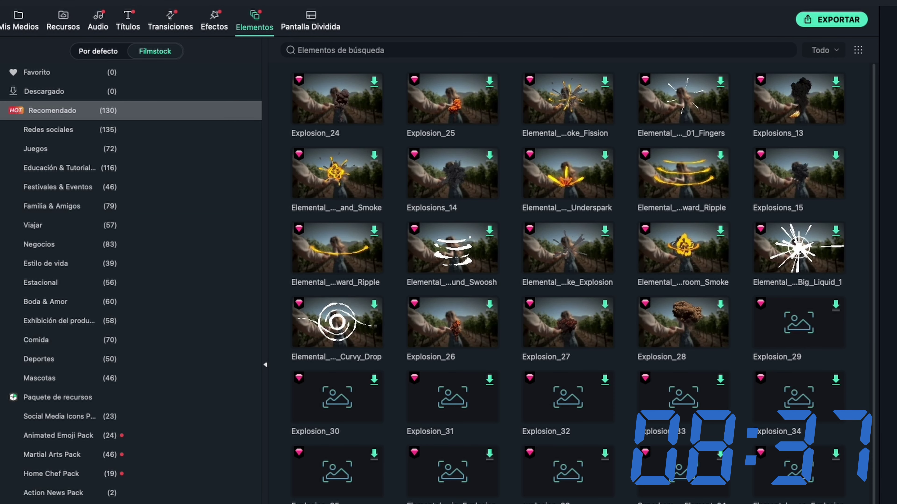
Step: Add the Lasers - 08 element on the track above the Verde clip at the timeline start and open its settings
{"action": "left_click", "coordinate": [152, 455]}
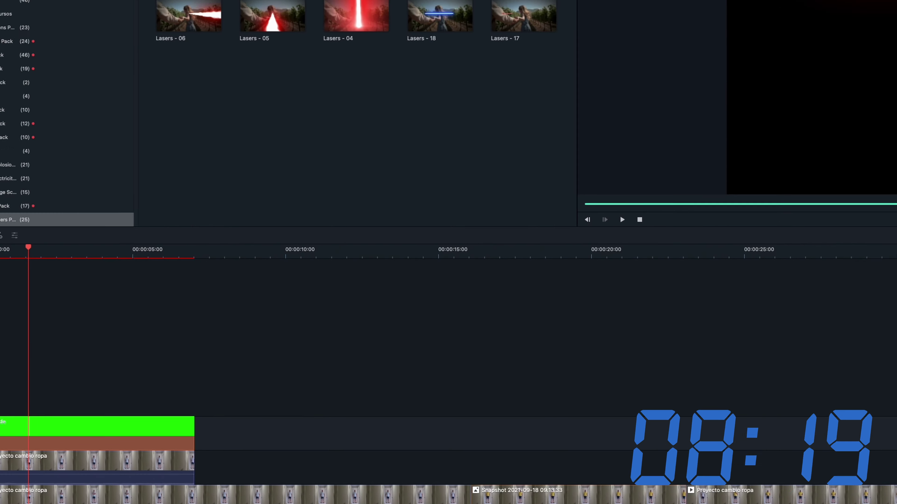
{"action": "left_click_drag", "start_coordinate": [203, 243], "coordinate": [34, 396]}
{"action": "double_click", "coordinate": [98, 416]}
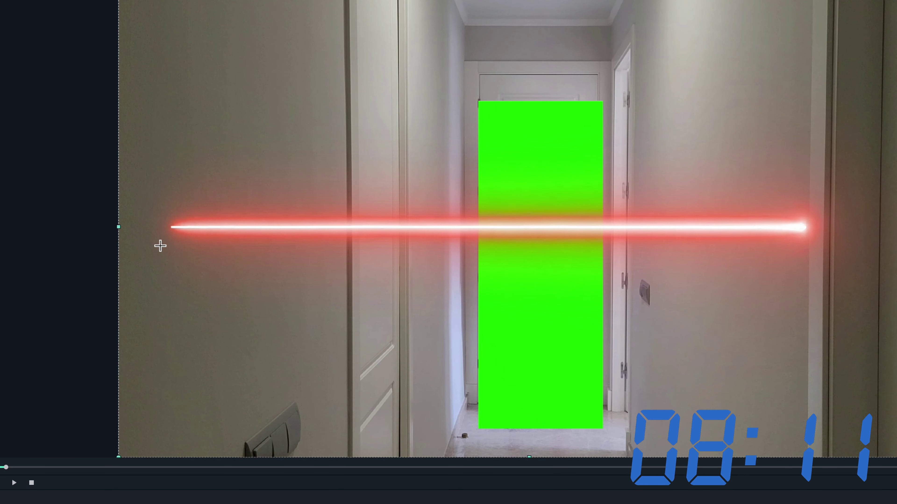
Step: Scale the laser down to about 24.8% and position it across the bottom edge of the green rectangle, about X 110.4, Y -941.9
{"action": "left_click_drag", "start_coordinate": [122, 233], "coordinate": [801, 233]}
{"action": "left_click_drag", "start_coordinate": [641, 229], "coordinate": [544, 428]}
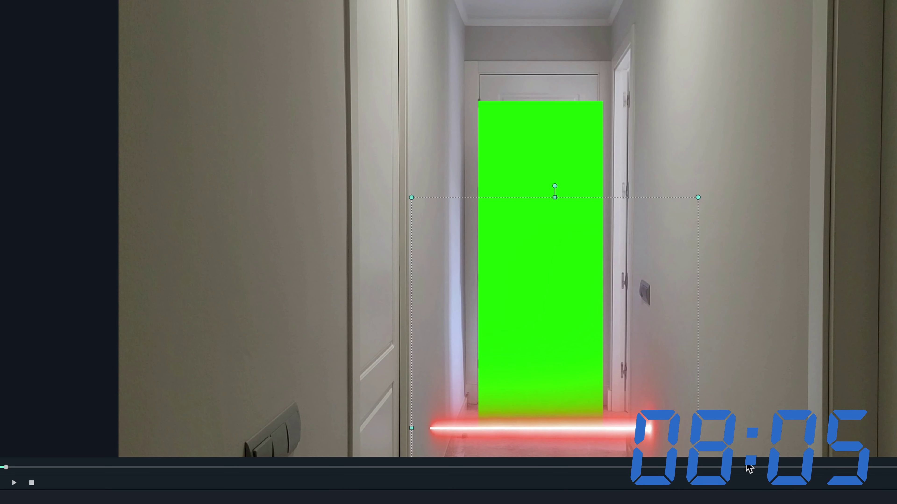
{"action": "left_click_drag", "start_coordinate": [699, 428], "coordinate": [654, 428]}
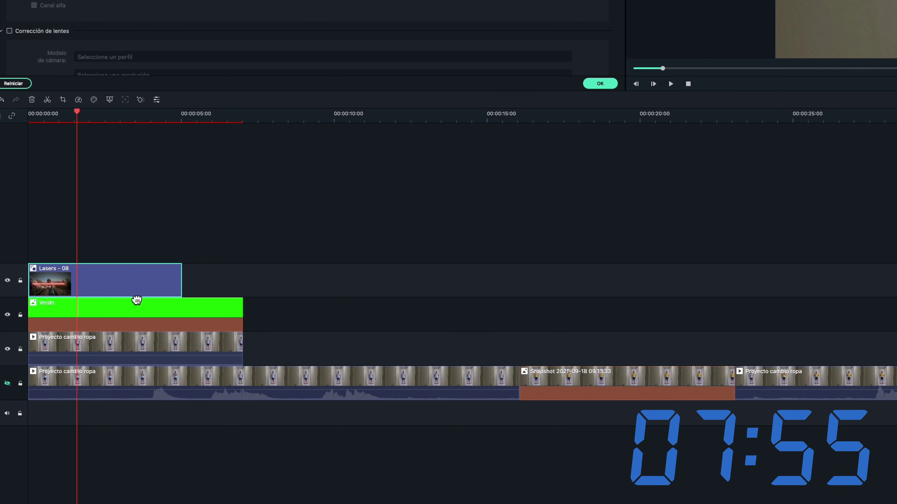
Step: Change the duration of the Lasers - 08 clip to 7 seconds through its speed and duration settings
{"action": "left_click", "coordinate": [122, 284]}
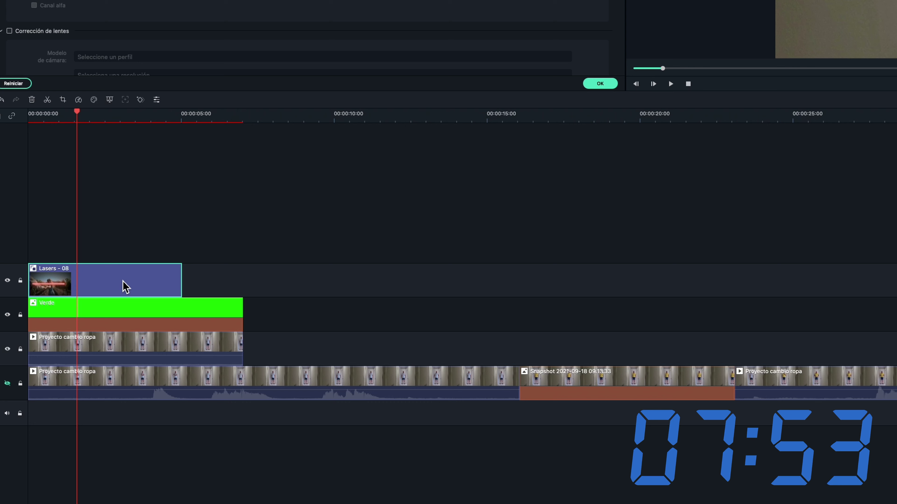
{"action": "right_click", "coordinate": [124, 286]}
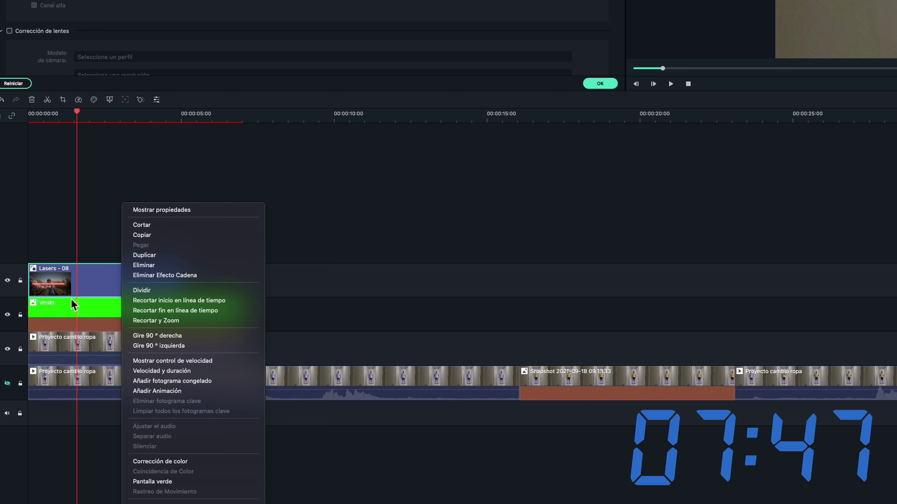
{"action": "left_click", "coordinate": [96, 316]}
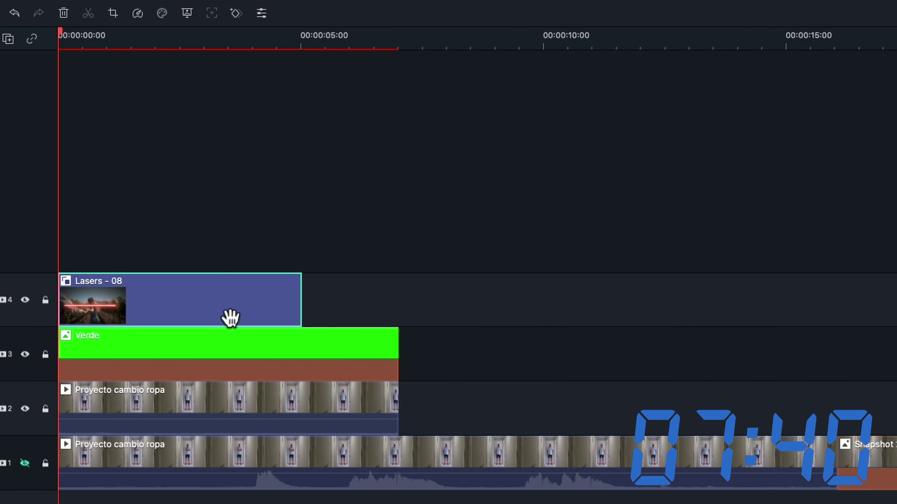
{"action": "right_click", "coordinate": [230, 316]}
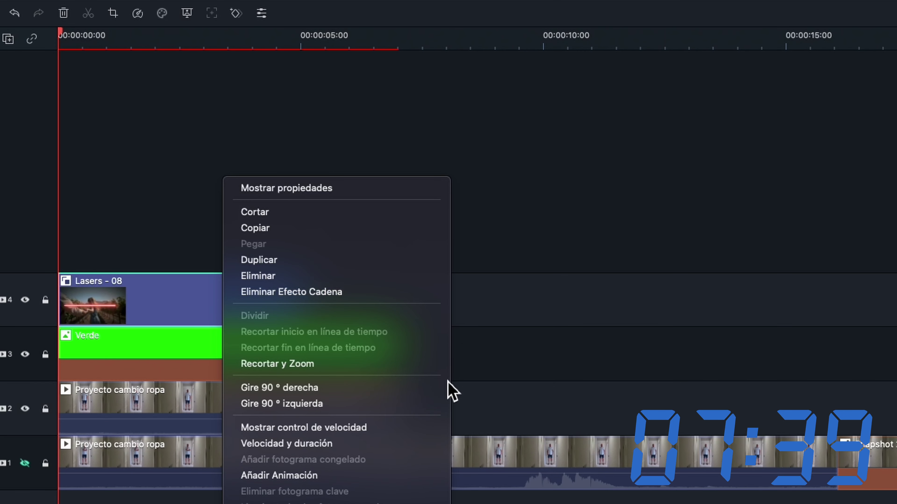
{"action": "left_click", "coordinate": [360, 445]}
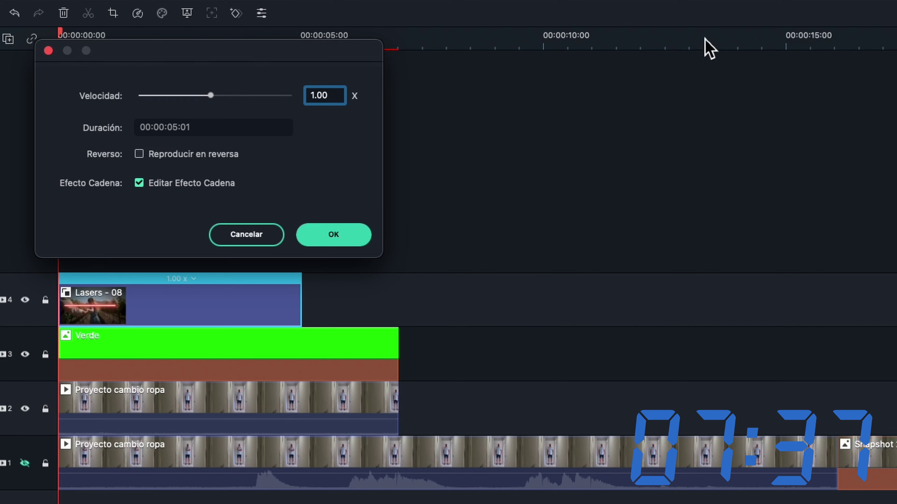
{"action": "left_click", "coordinate": [177, 128]}
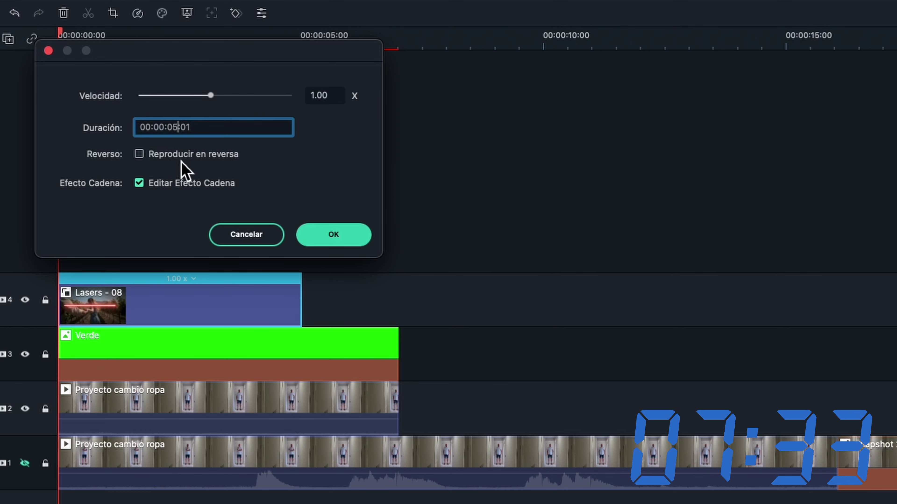
{"action": "key", "text": "BackSpace"}
{"action": "type", "text": "7"}
{"action": "left_click", "coordinate": [346, 235]}
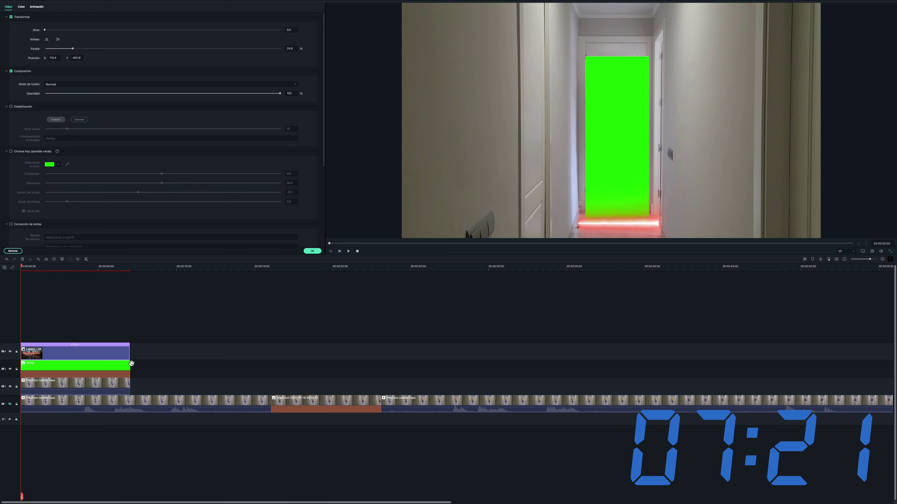
Step: Duplicate the Lasers - 08 clip and place the copy on the same track near the 25-second mark
{"action": "left_click", "coordinate": [161, 326]}
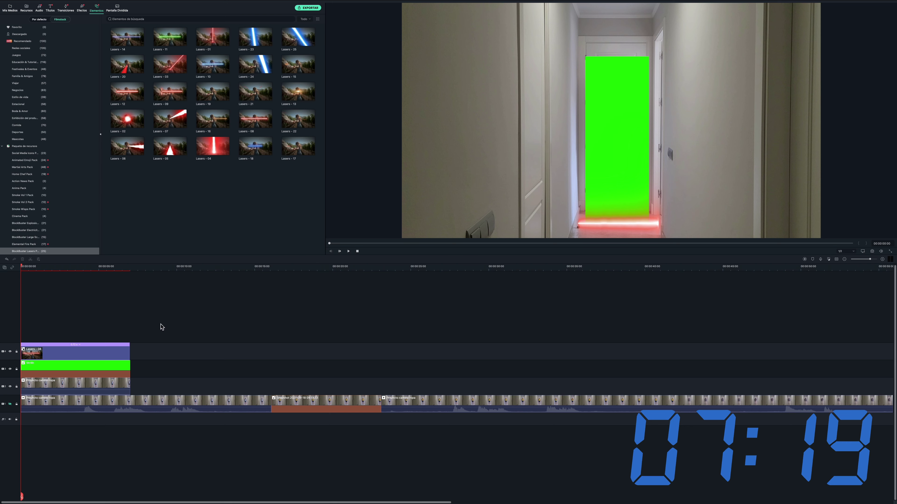
{"action": "key", "text": "Down"}
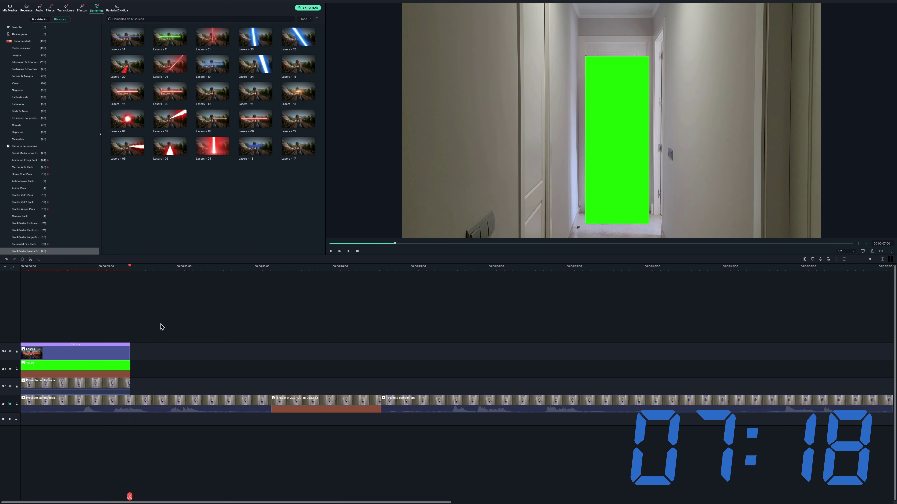
{"action": "right_click", "coordinate": [118, 344]}
{"action": "left_click", "coordinate": [170, 350]}
{"action": "left_click_drag", "start_coordinate": [170, 350], "coordinate": [450, 357]}
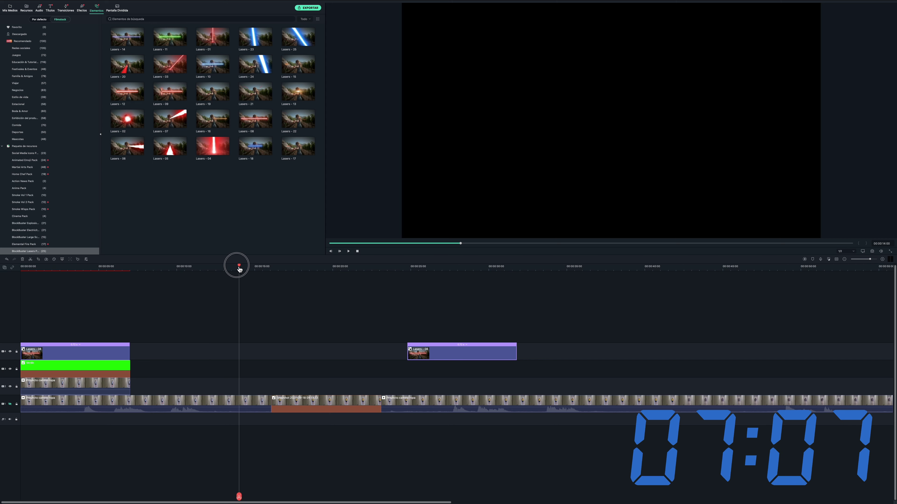
Step: Add a custom animation keyframe on the last frame of both the first Lasers - 08 clip and the Verde clip
{"action": "left_click_drag", "start_coordinate": [239, 269], "coordinate": [61, 267]}
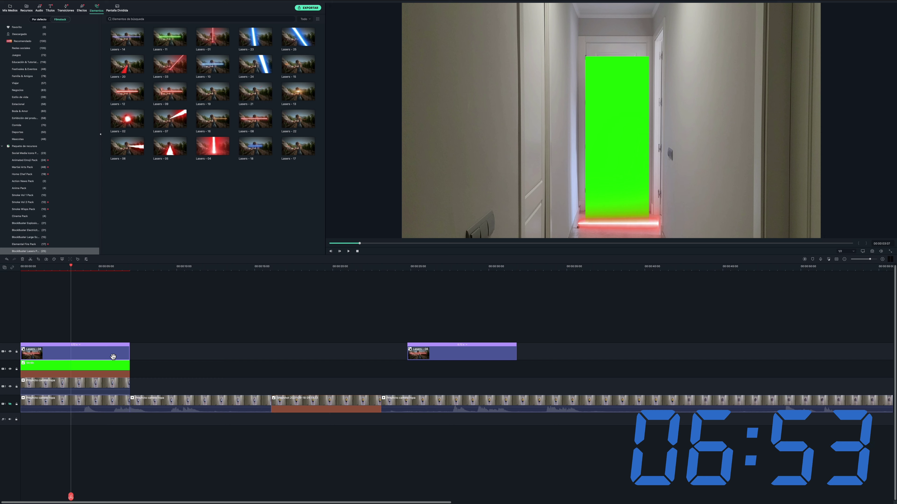
{"action": "key", "text": "Down"}
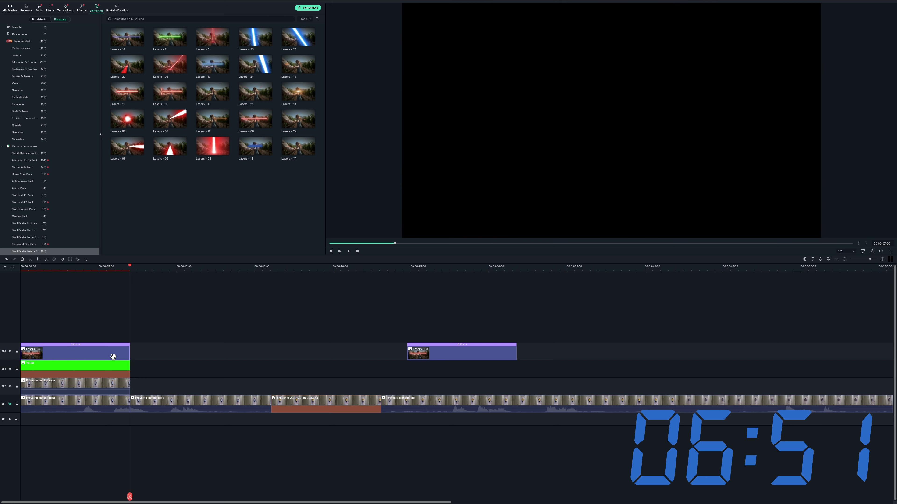
{"action": "key", "text": "Left"}
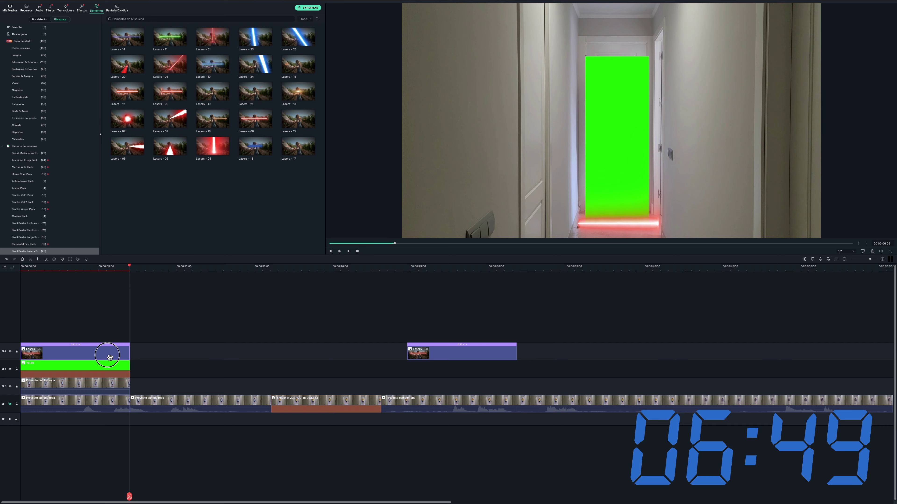
{"action": "double_click", "coordinate": [109, 358]}
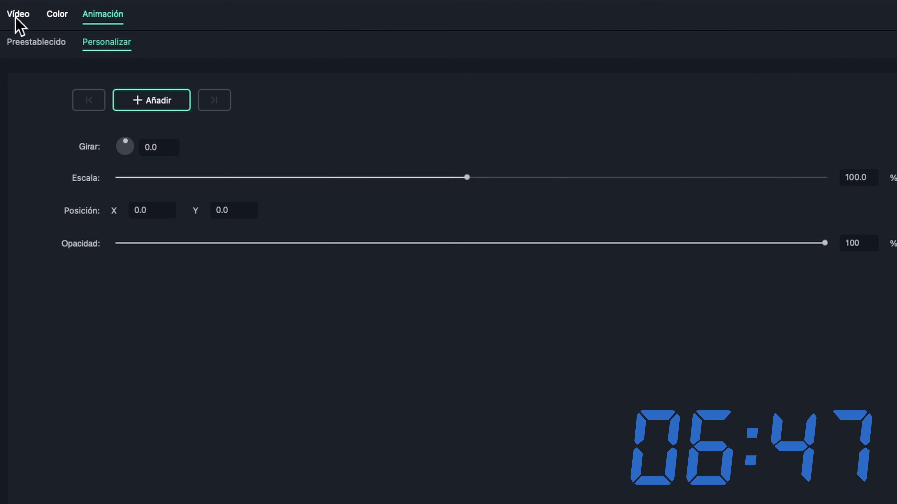
{"action": "left_click", "coordinate": [16, 15]}
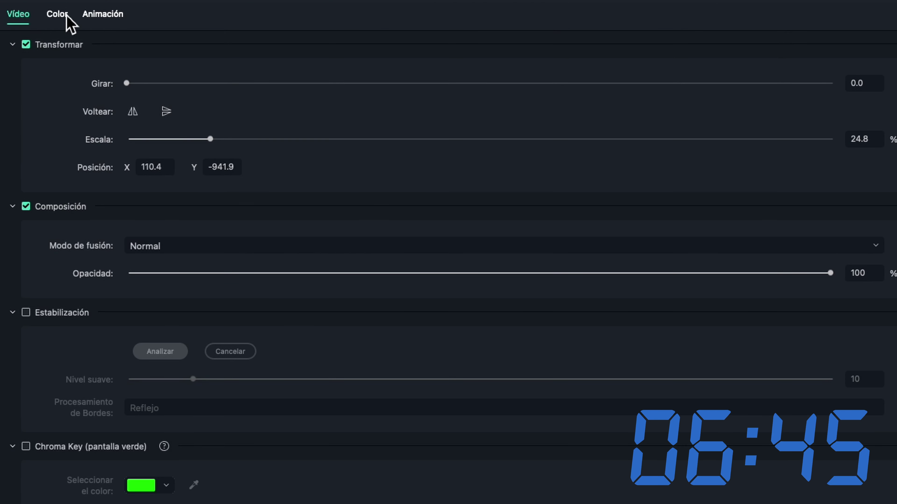
{"action": "left_click", "coordinate": [102, 15]}
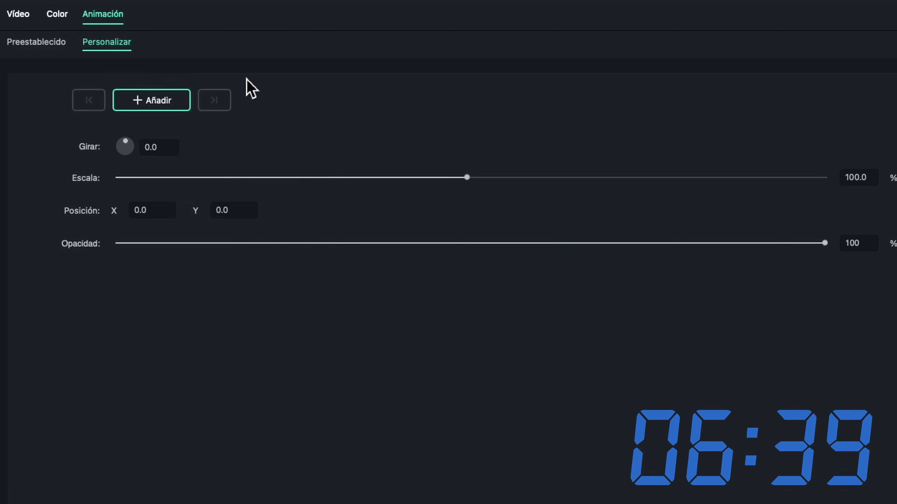
{"action": "left_click", "coordinate": [179, 106]}
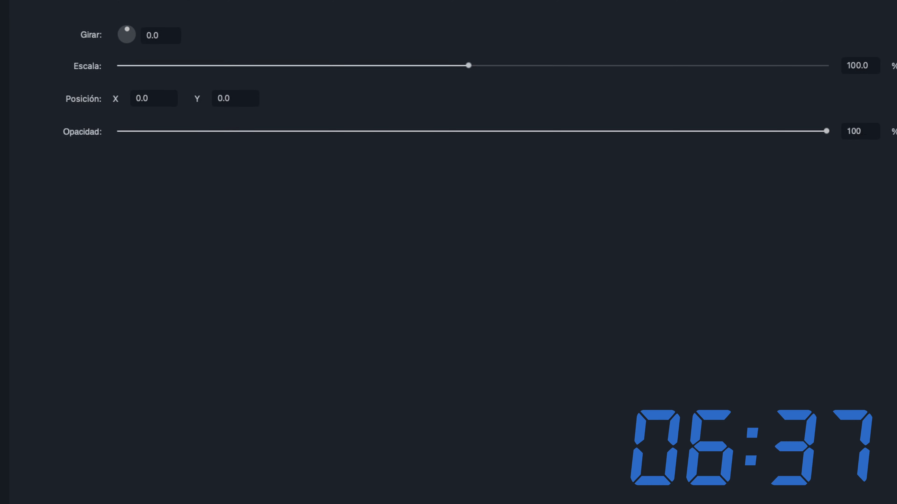
{"action": "left_click", "coordinate": [366, 388]}
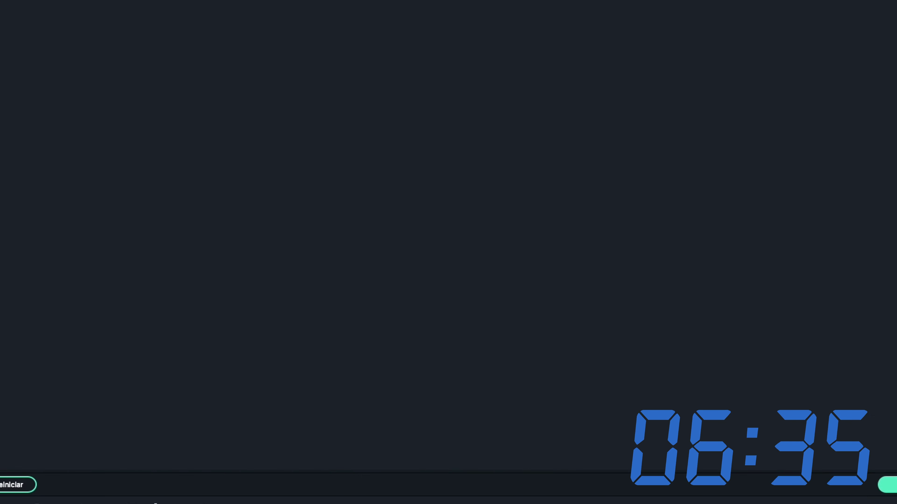
{"action": "left_click", "coordinate": [109, 75]}
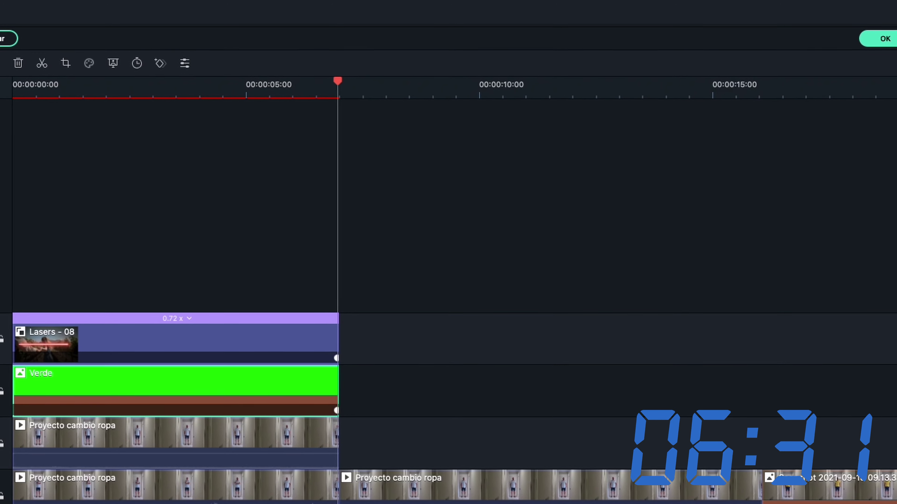
Step: Return the playhead to the start of the timeline and select the first Lasers - 08 clip
{"action": "left_click_drag", "start_coordinate": [339, 88], "coordinate": [22, 88]}
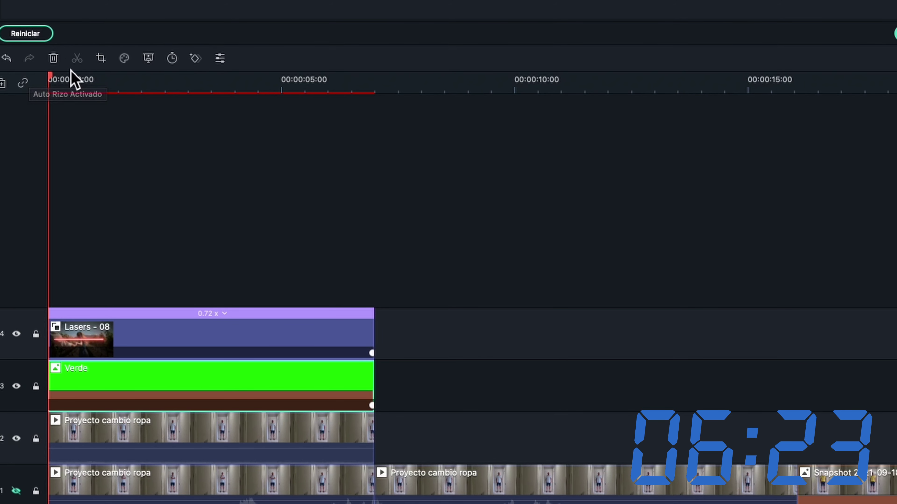
{"action": "left_click", "coordinate": [125, 385]}
{"action": "left_click", "coordinate": [169, 347]}
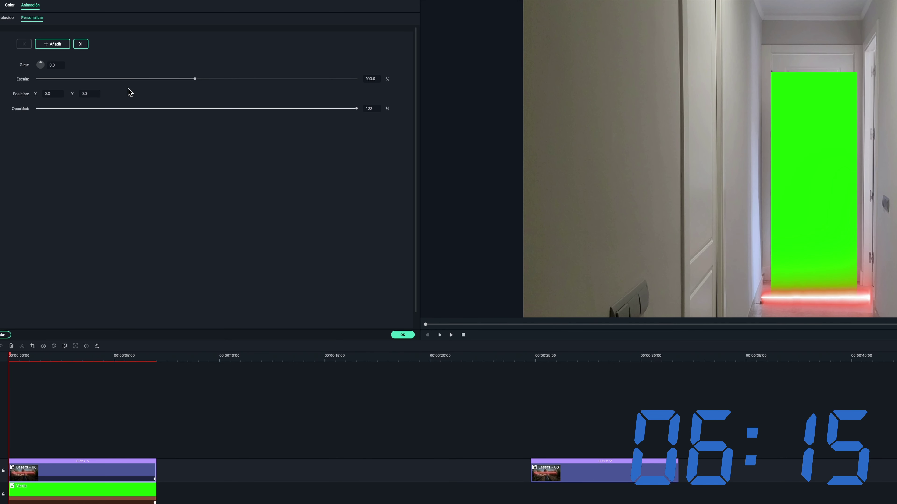
{"action": "left_click_drag", "start_coordinate": [84, 95], "coordinate": [386, 104]}
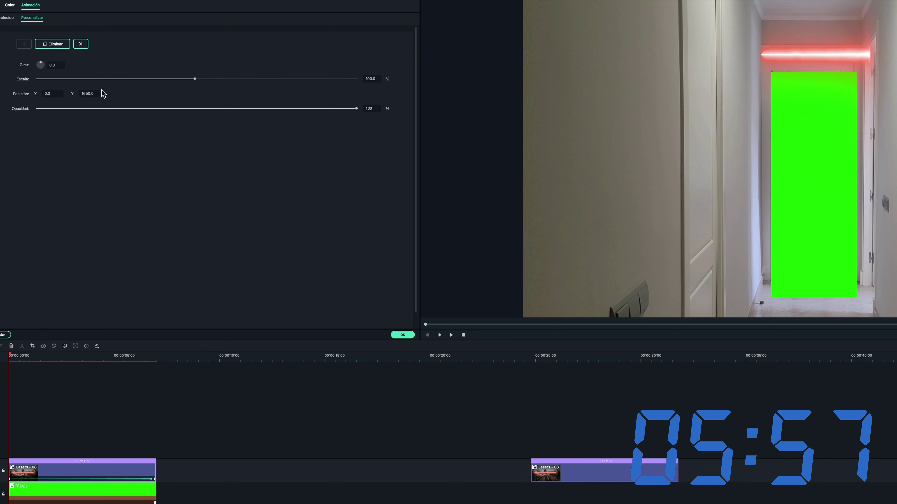
{"action": "left_click_drag", "start_coordinate": [85, 93], "coordinate": [298, 96]}
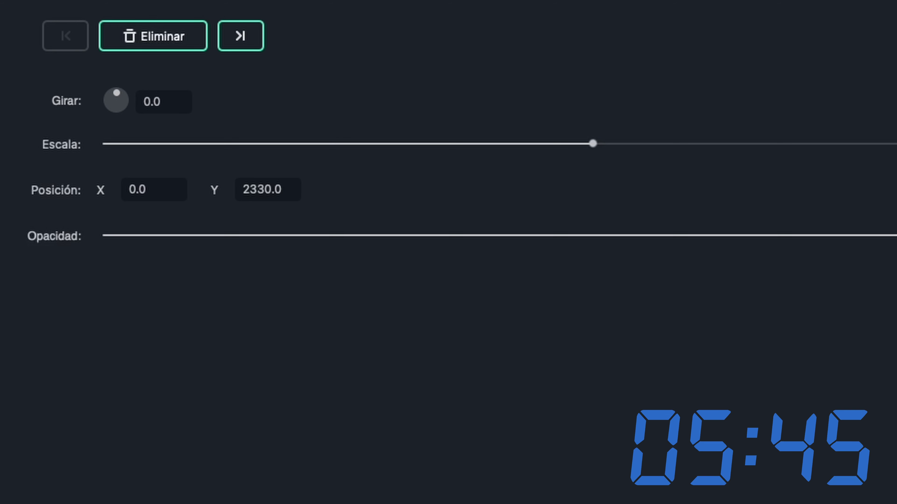
{"action": "key", "text": "ctrl+z"}
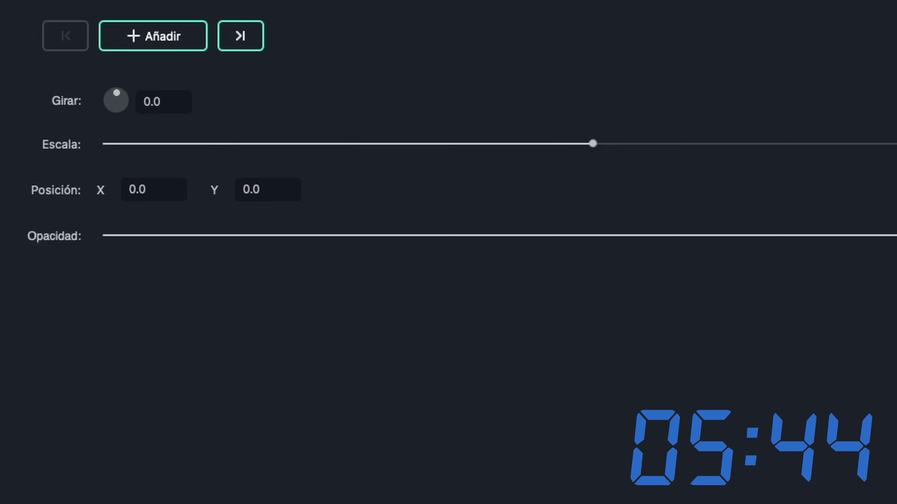
Step: Set the laser's animation Y position to 2330 at the start of the clip
{"action": "left_click", "coordinate": [281, 202]}
{"action": "key", "text": "BackSpace"}
{"action": "key", "text": "BackSpace"}
{"action": "key", "text": "BackSpace"}
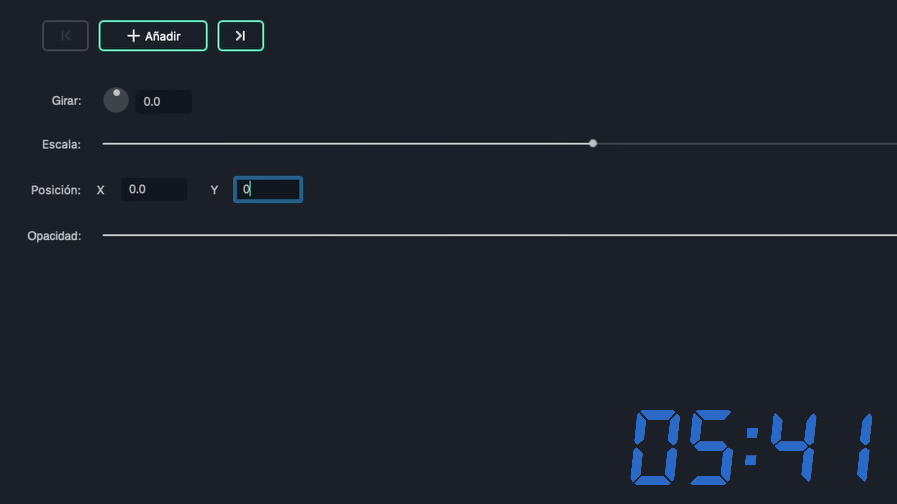
{"action": "type", "text": "2"}
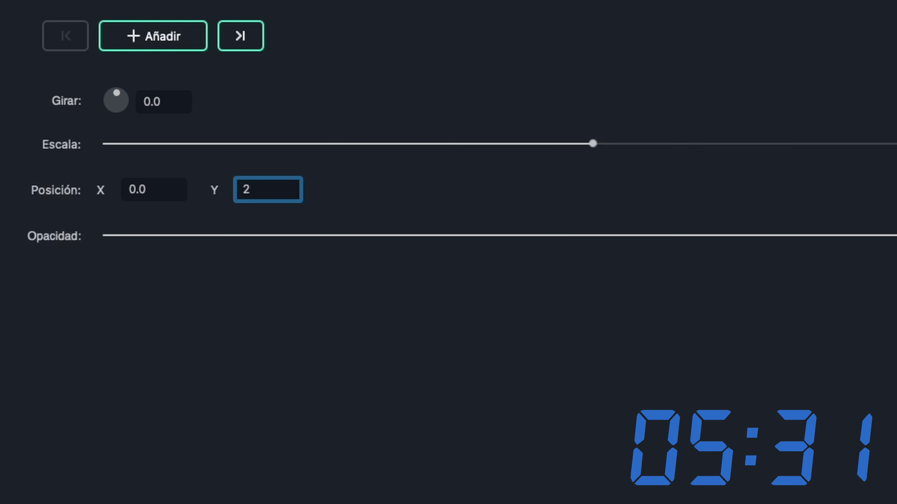
{"action": "type", "text": "330"}
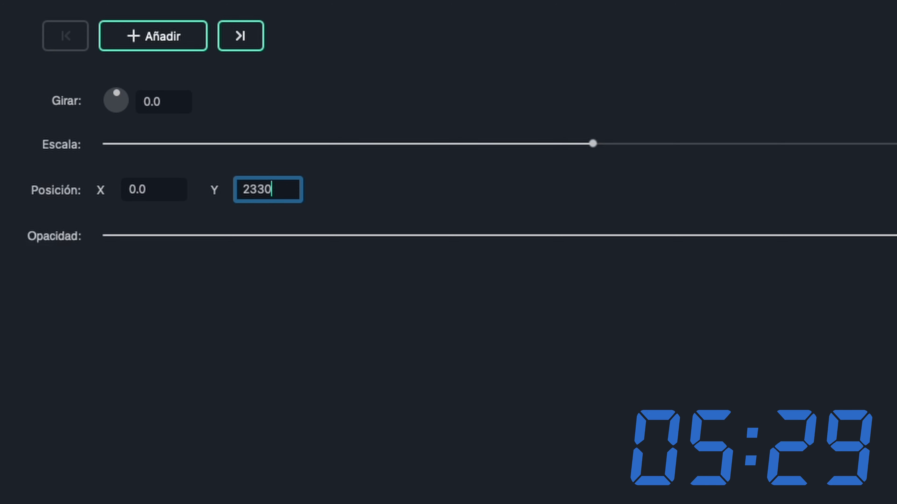
{"action": "key", "text": "Return"}
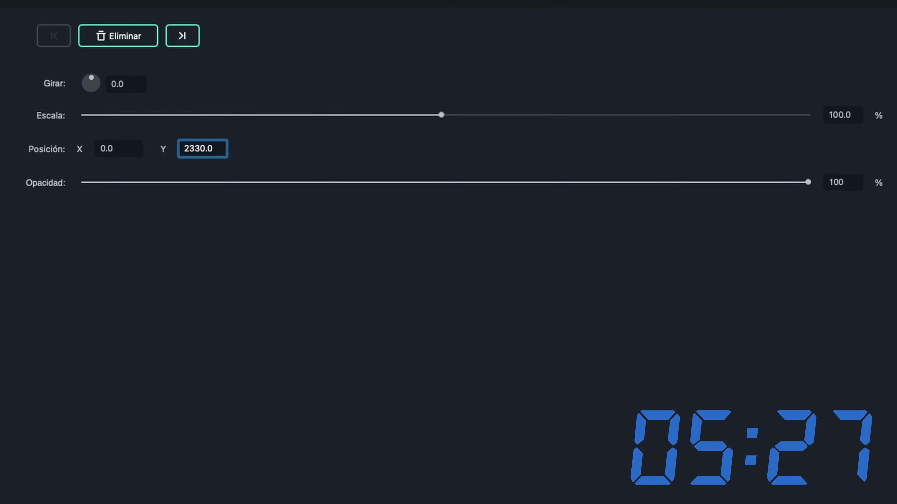